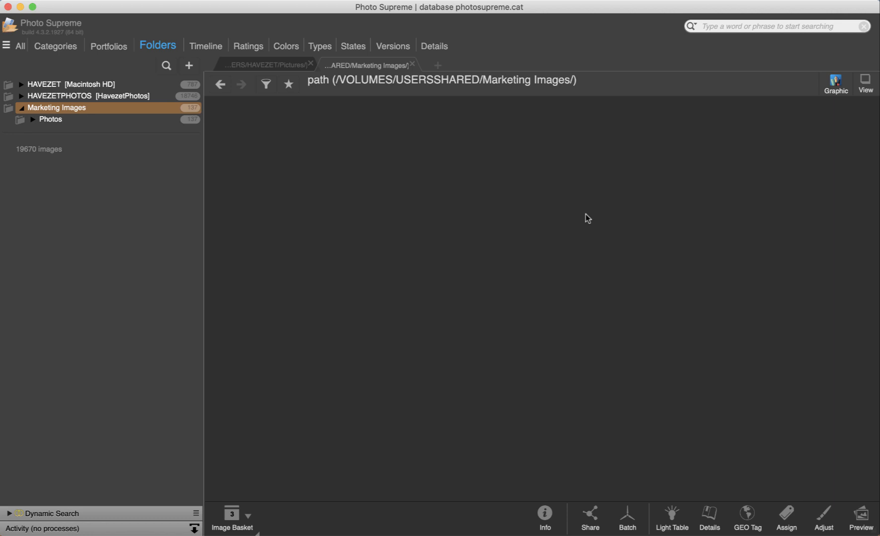
Show all images under the Marketing Images folder, including its subfolders, and give the first balloon photo the green colour label
{"action": "left_click", "coordinate": [293, 47]}
{"action": "left_click", "coordinate": [144, 119]}
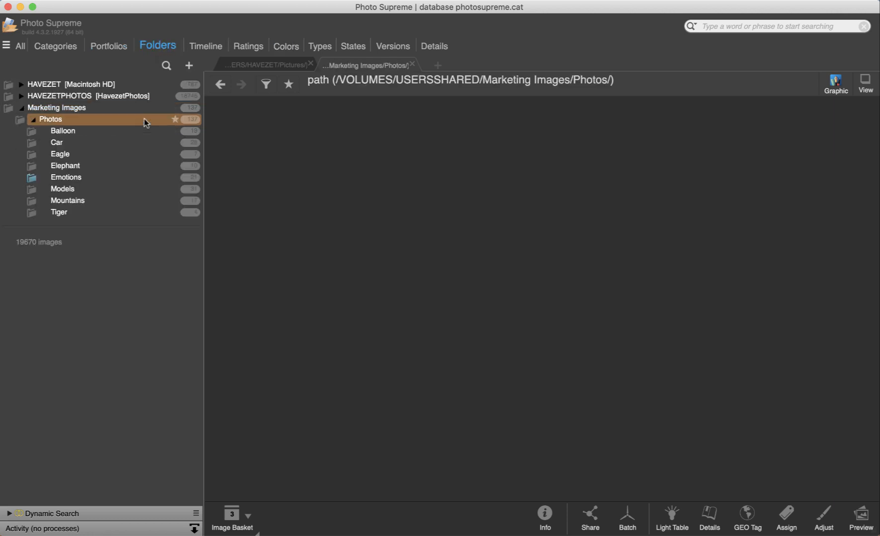
{"action": "left_click", "coordinate": [194, 110]}
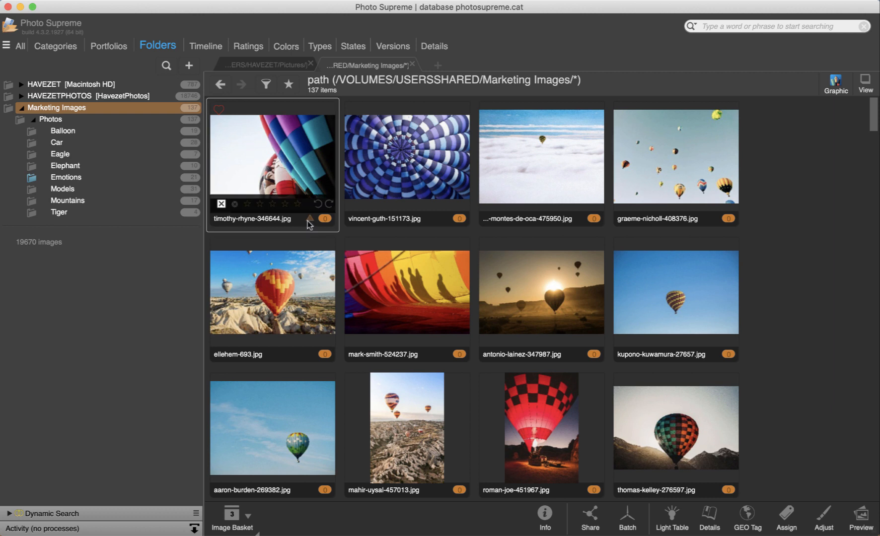
{"action": "mouse_move", "coordinate": [233, 205]}
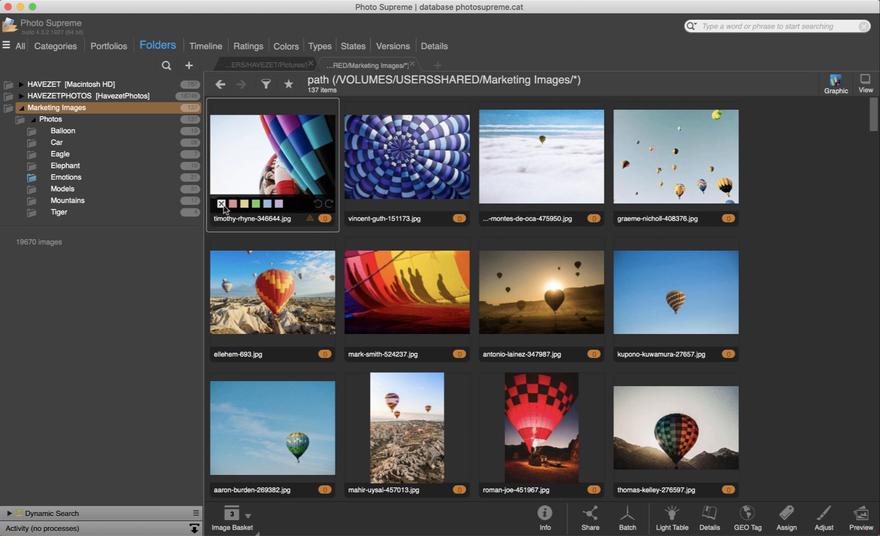
{"action": "left_click", "coordinate": [256, 204]}
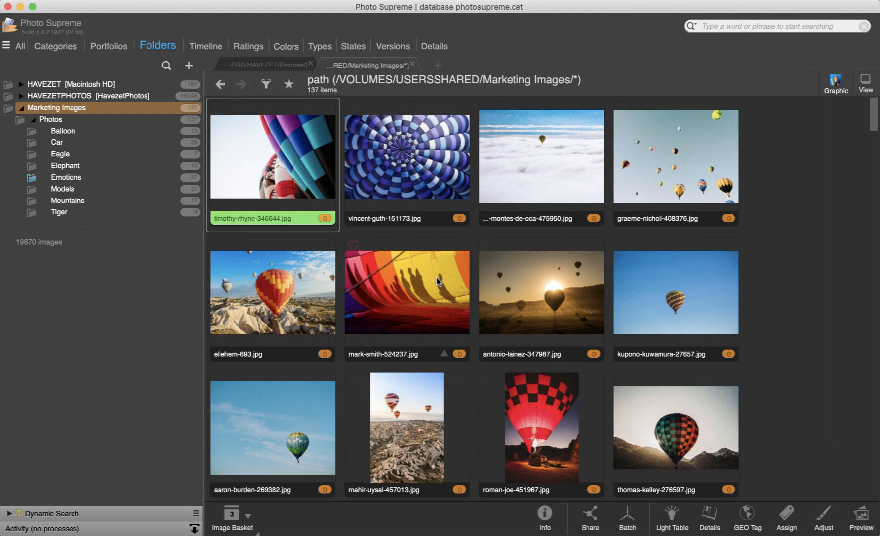
Apply the green label together to the many-balloons, crowd-shadows, blue-sky striped balloon and checkered-balloon-over-mountains photos
{"action": "key", "text": "Right"}
{"action": "key", "text": "Right"}
{"action": "key", "text": "Right"}
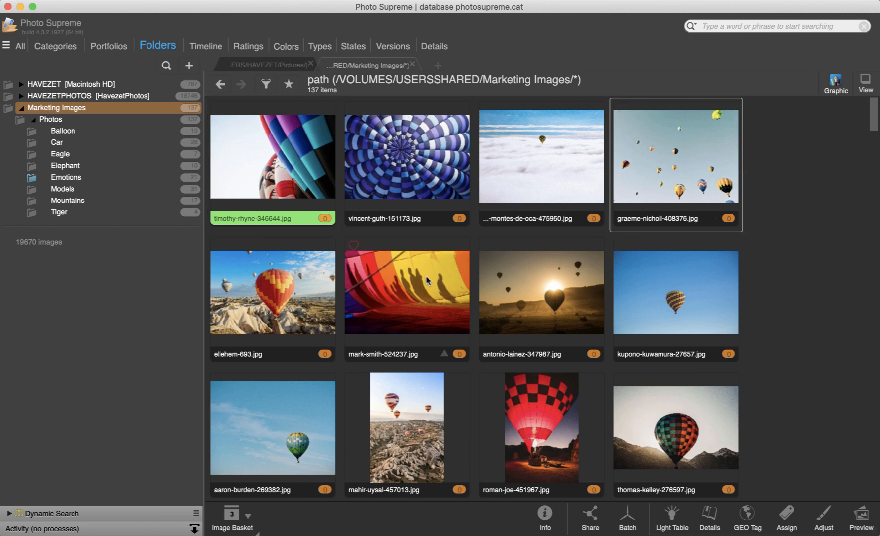
{"action": "left_click", "coordinate": [426, 280], "text": "super"}
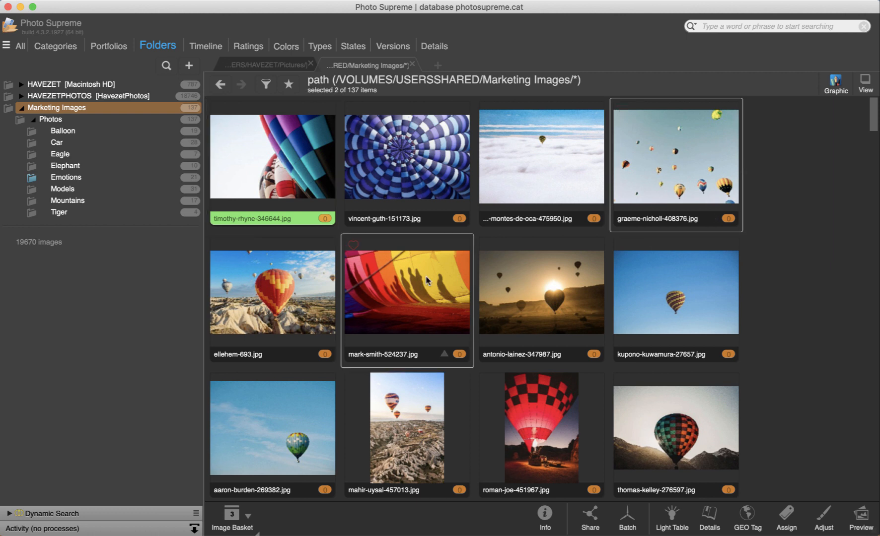
{"action": "left_click", "coordinate": [682, 272], "text": "super"}
{"action": "left_click", "coordinate": [664, 418], "text": "super"}
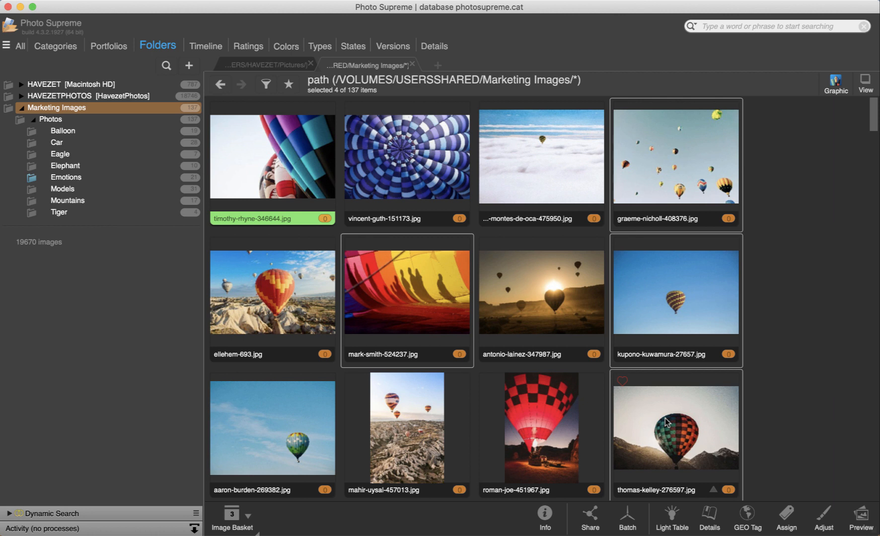
{"action": "key", "text": "8"}
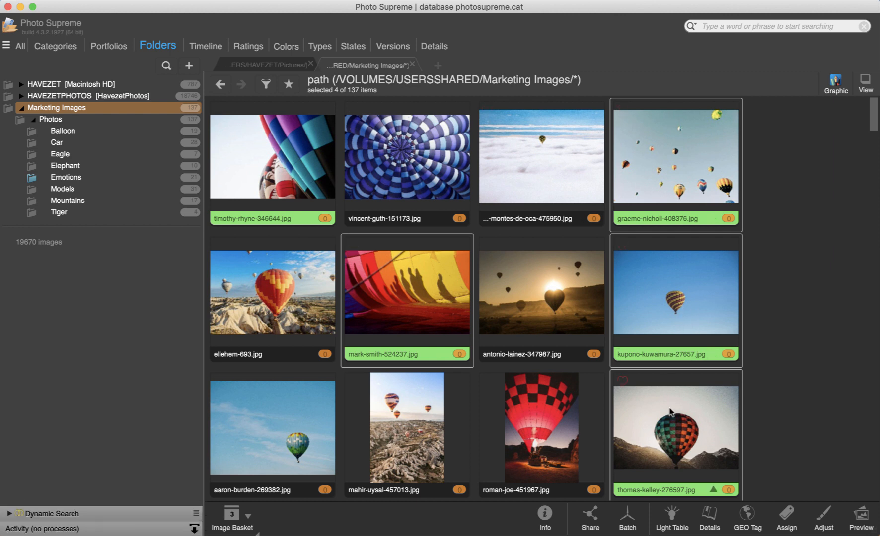
Start a new collection within My First Portfolio named "All approved images" with the description "The green stuff"
{"action": "left_click", "coordinate": [108, 45]}
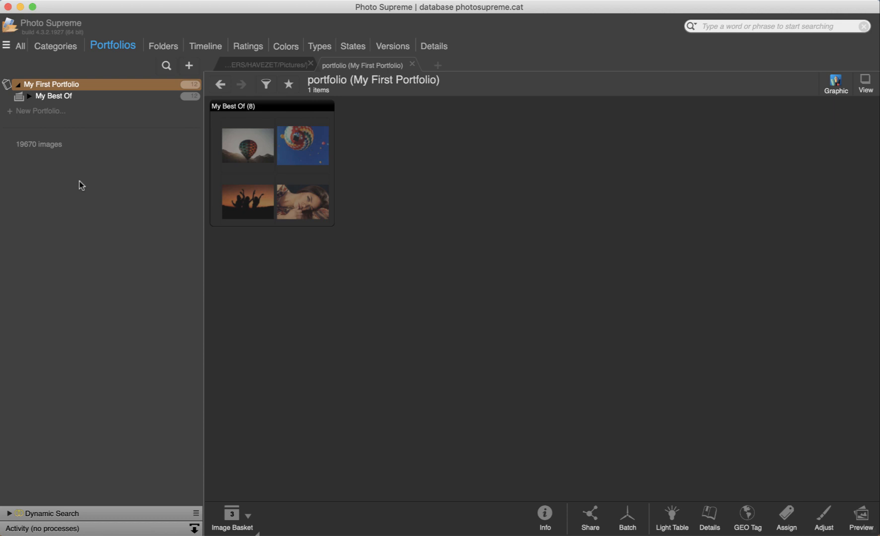
{"action": "right_click", "coordinate": [54, 86]}
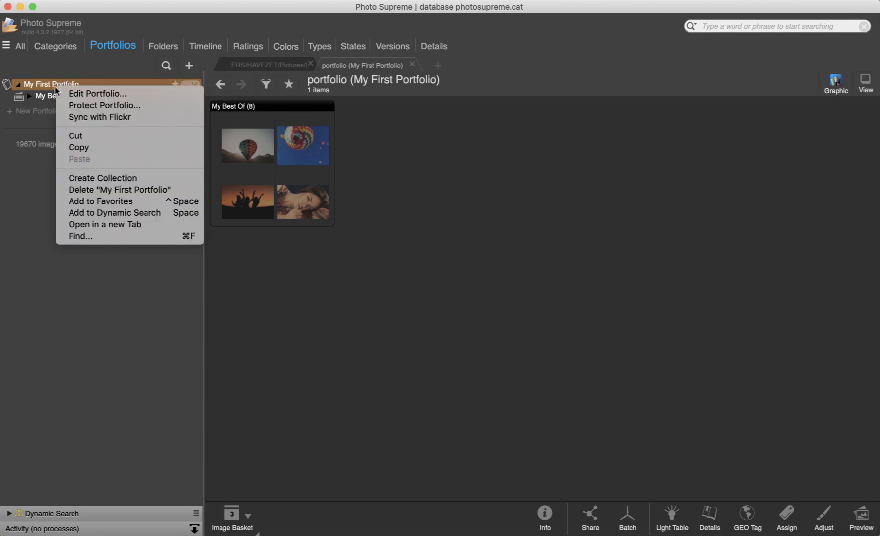
{"action": "left_click", "coordinate": [95, 178]}
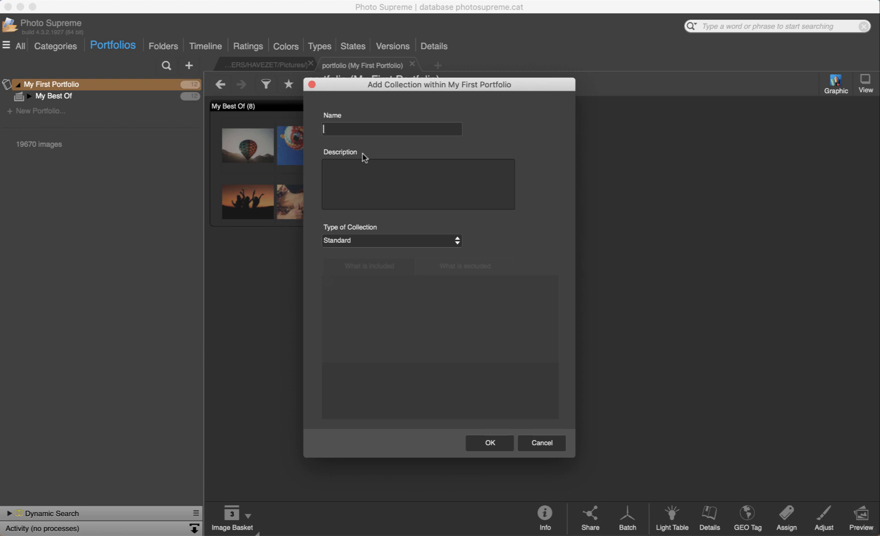
{"action": "type", "text": "All approved images"}
{"action": "left_click", "coordinate": [364, 190]}
{"action": "type", "text": "The green stuff"}
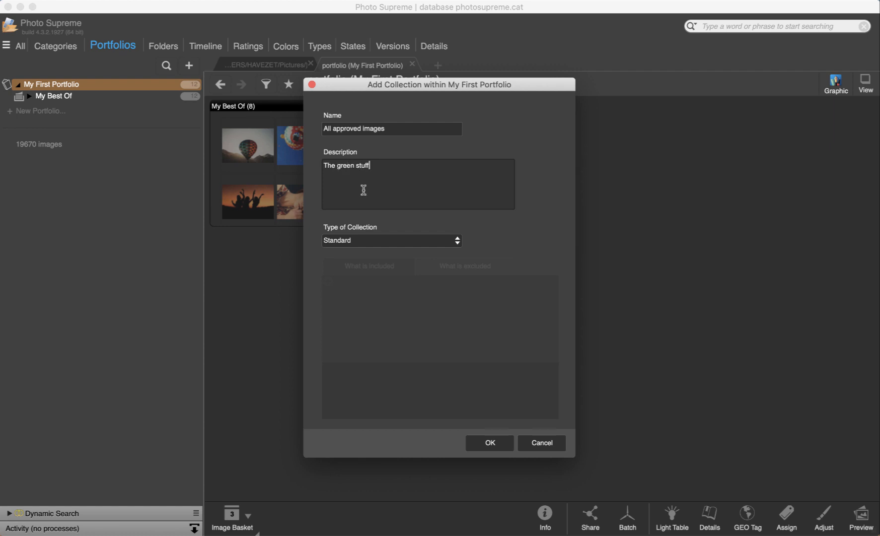
Make the new collection a Dynamic Collection that includes images with the Approved colour label, and save it
{"action": "left_click", "coordinate": [387, 244]}
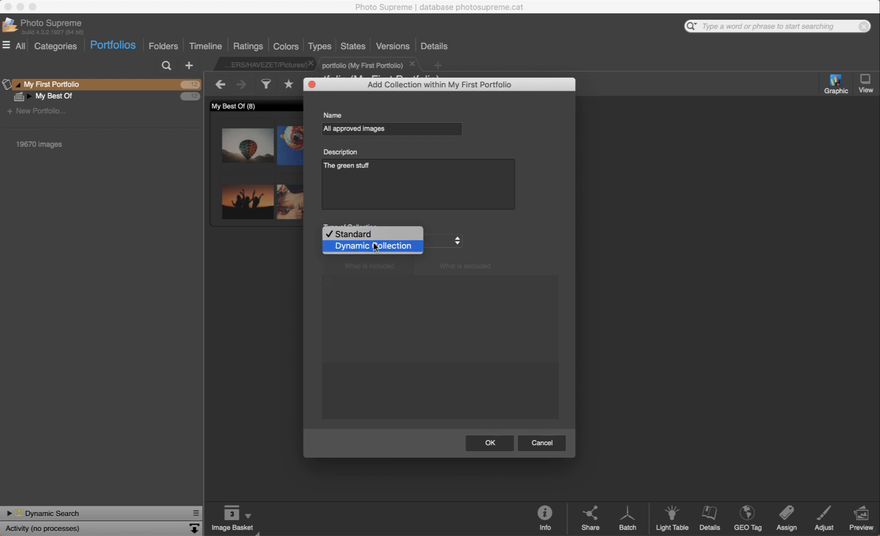
{"action": "left_click", "coordinate": [375, 246]}
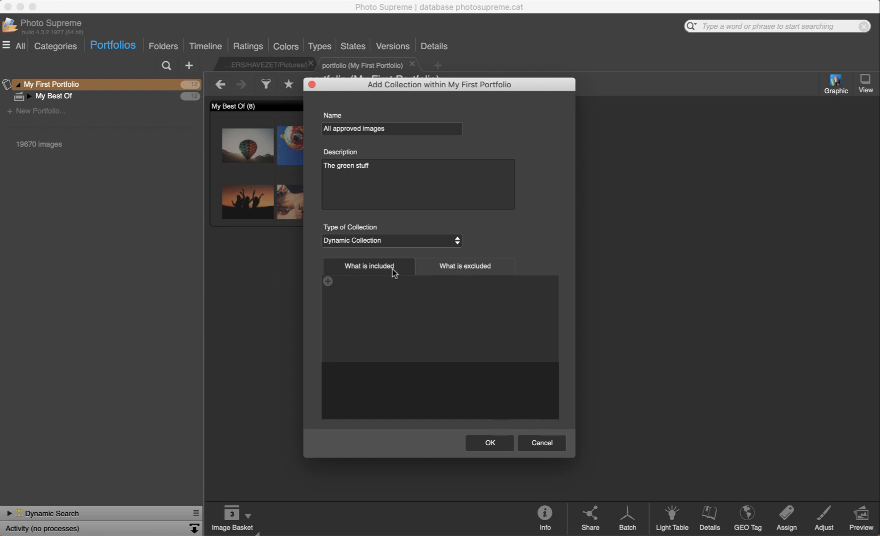
{"action": "left_click", "coordinate": [328, 281]}
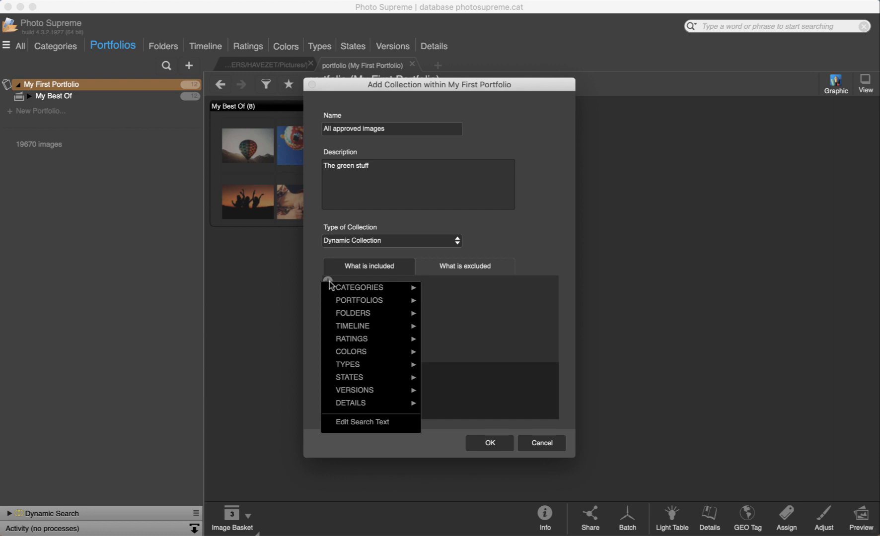
{"action": "mouse_move", "coordinate": [369, 353]}
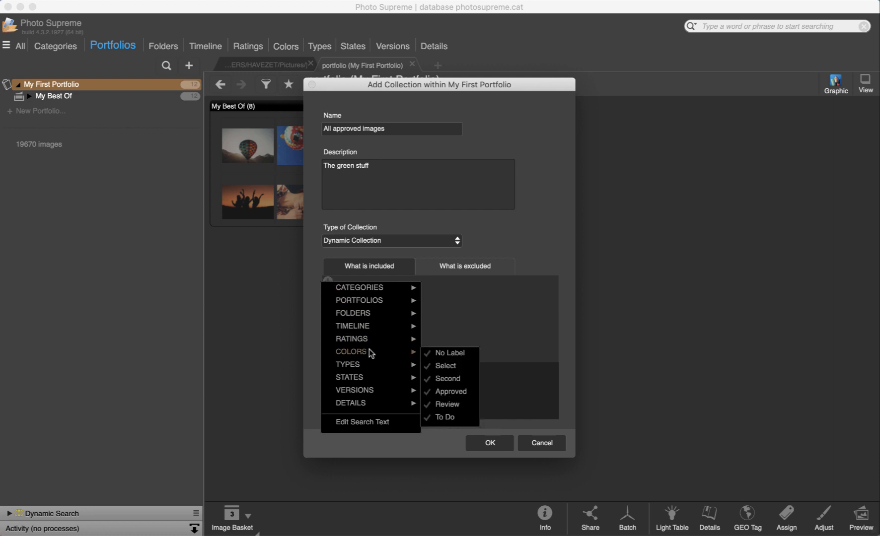
{"action": "left_click", "coordinate": [448, 391]}
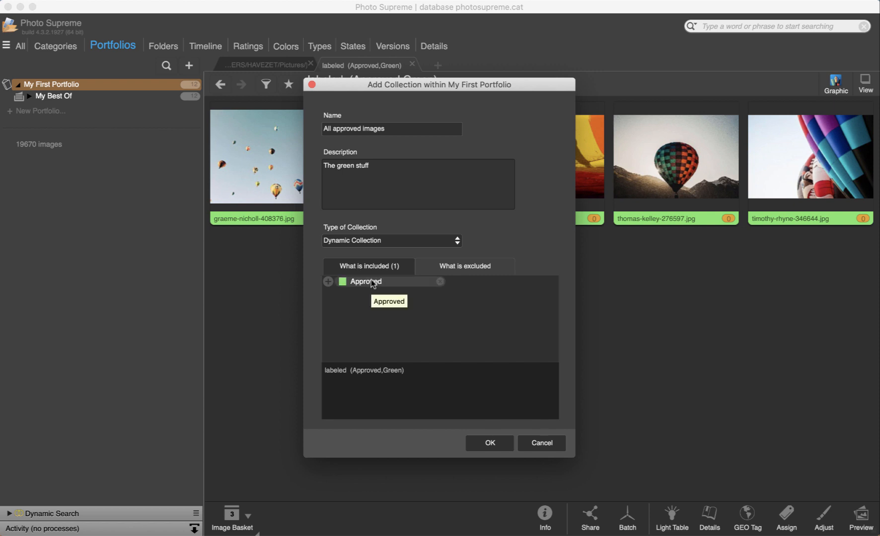
{"action": "left_click", "coordinate": [493, 443]}
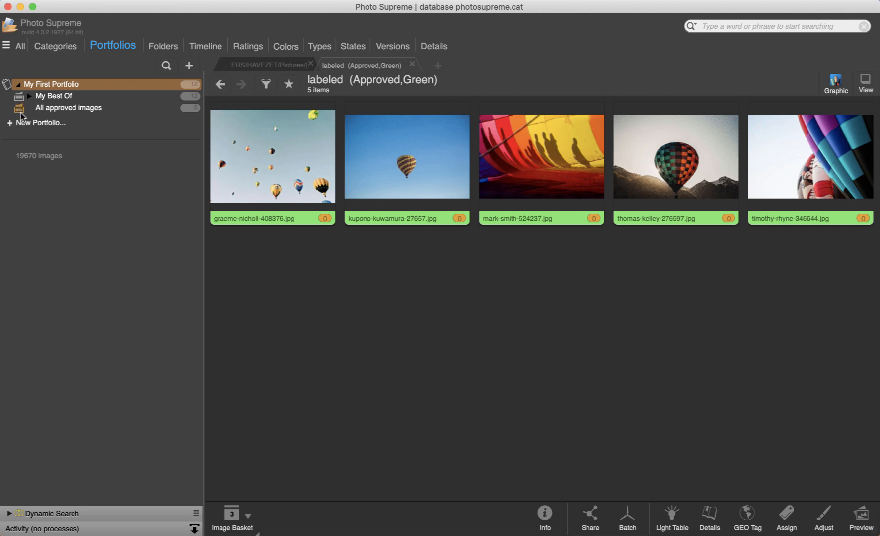
In the All approved images collection, rate the many-balloons photo and the checkered-balloon photo one star each
{"action": "left_click", "coordinate": [78, 112]}
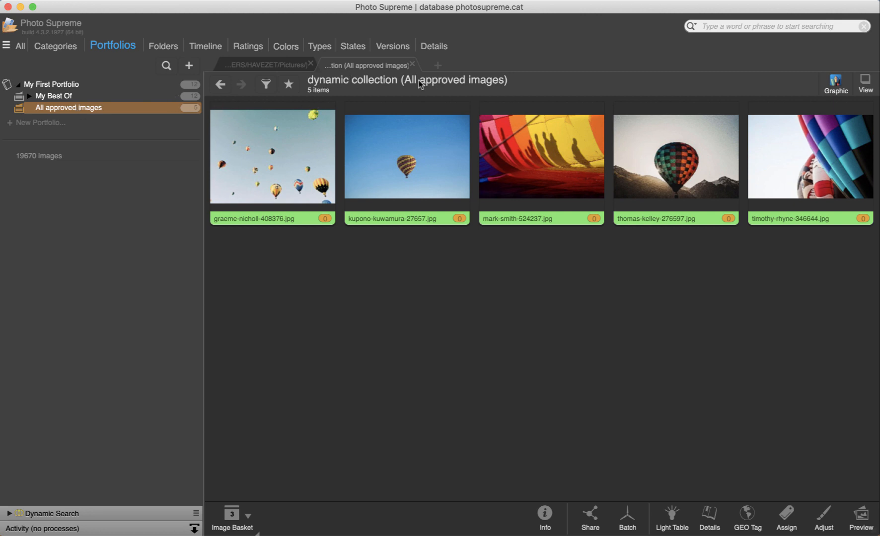
{"action": "left_click", "coordinate": [286, 175]}
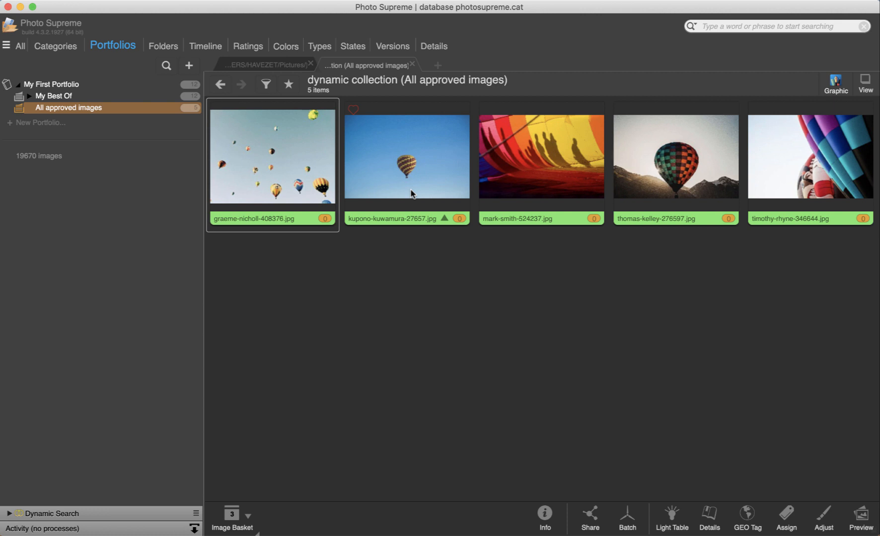
{"action": "left_click", "coordinate": [309, 219]}
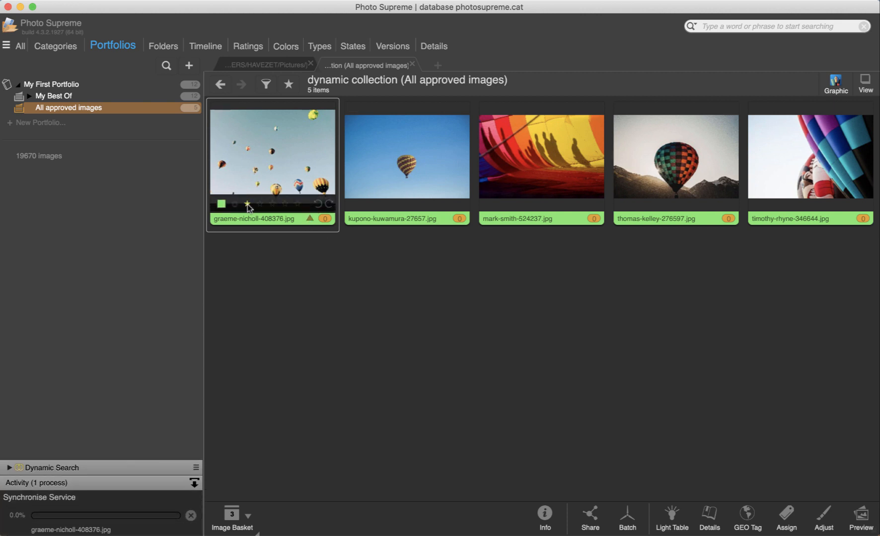
{"action": "left_click", "coordinate": [407, 176]}
{"action": "left_click", "coordinate": [661, 179]}
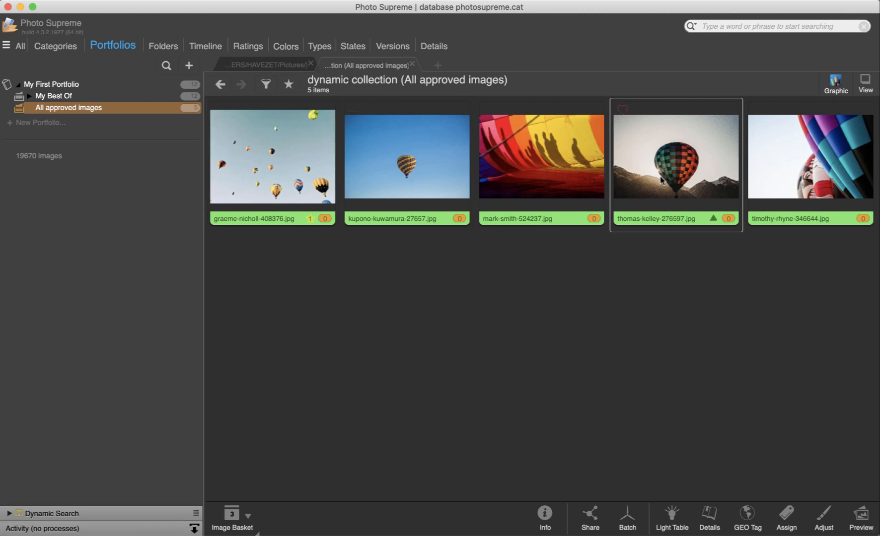
{"action": "key", "text": "1"}
Edit the All approved images collection to exclude images rated one star
{"action": "right_click", "coordinate": [95, 113]}
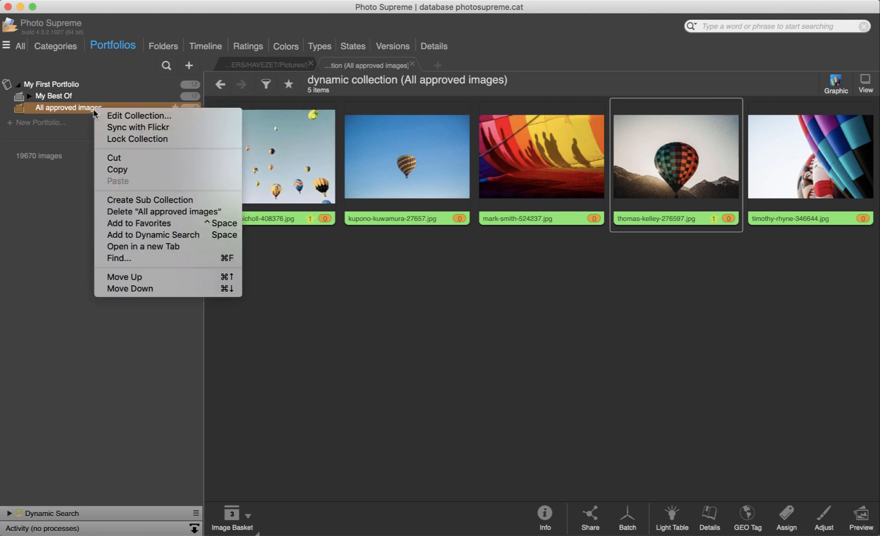
{"action": "left_click", "coordinate": [118, 115]}
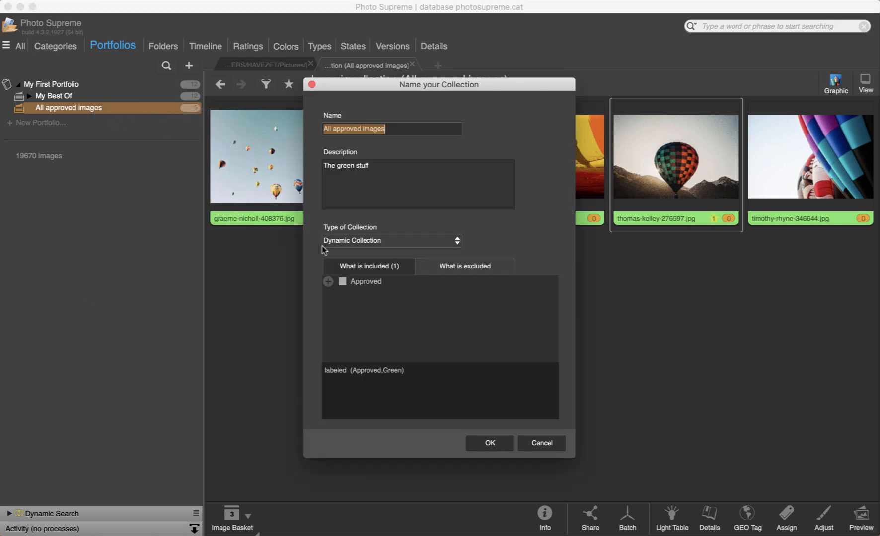
{"action": "left_click", "coordinate": [469, 268]}
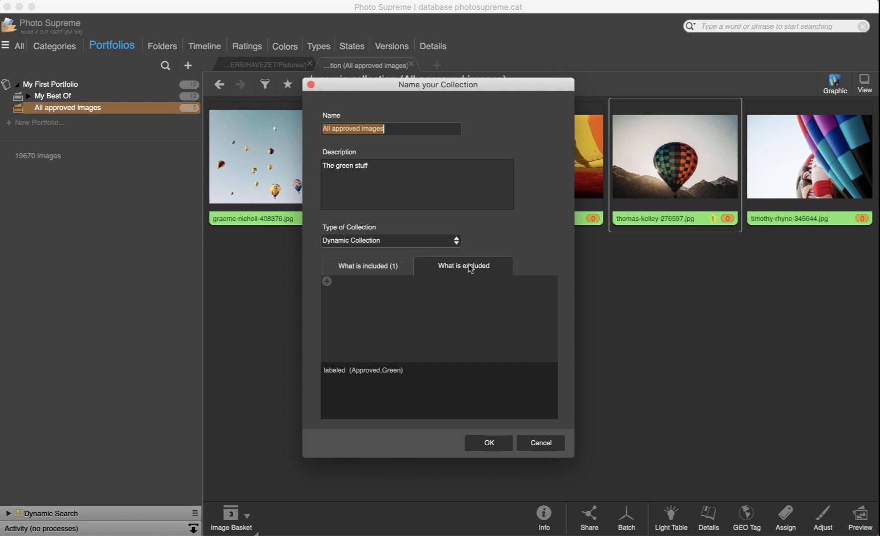
{"action": "left_click", "coordinate": [327, 282]}
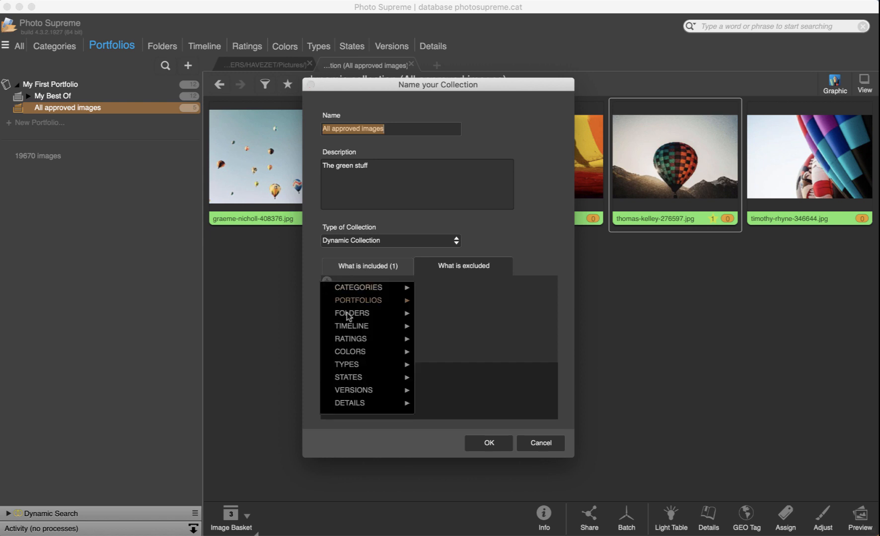
{"action": "mouse_move", "coordinate": [359, 340]}
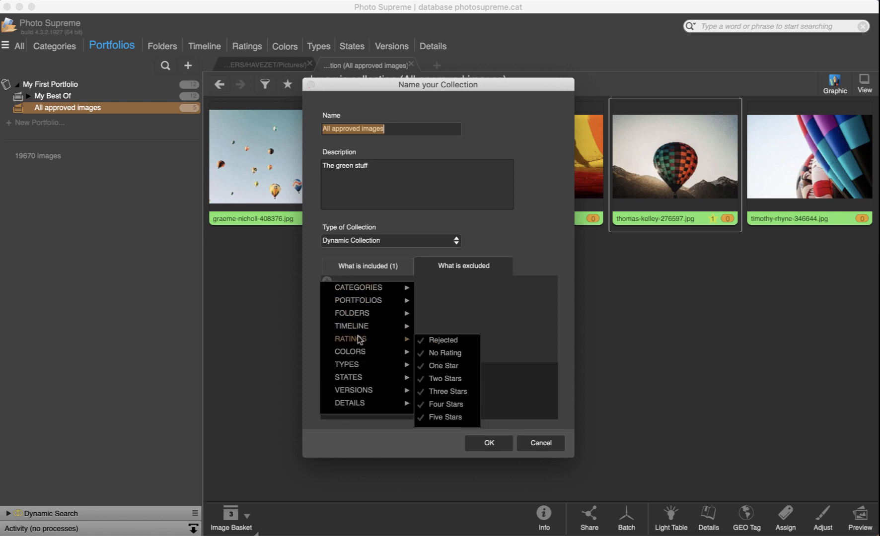
{"action": "left_click", "coordinate": [444, 366]}
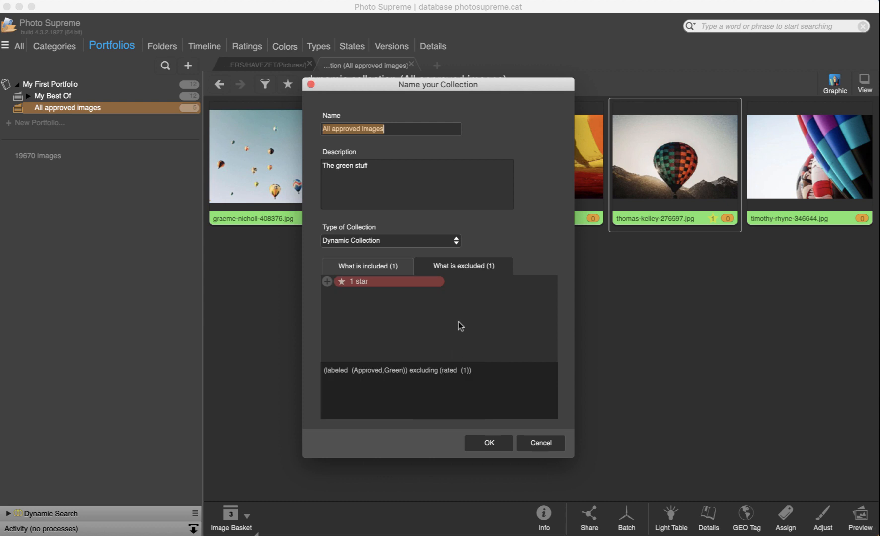
Also exclude two-star, three-star and rejected images, save the collection, and reload its contents
{"action": "left_click", "coordinate": [327, 282]}
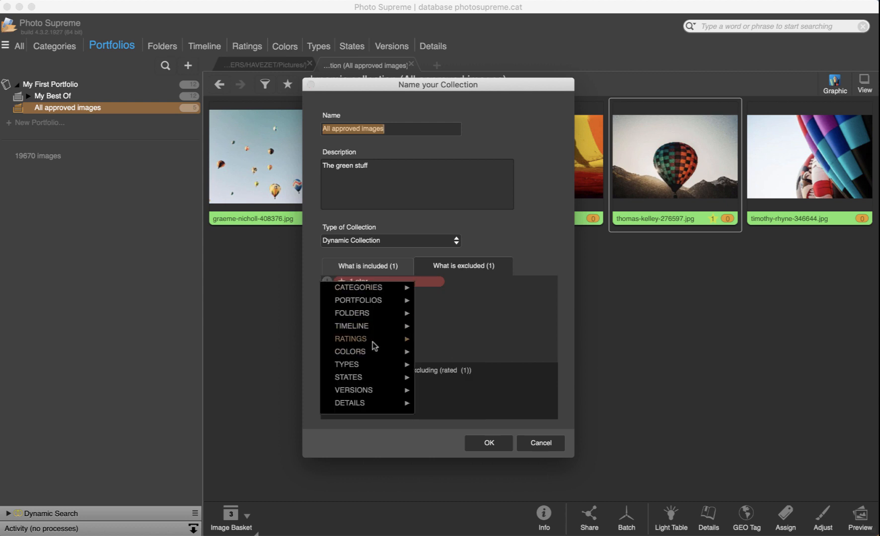
{"action": "mouse_move", "coordinate": [373, 341]}
{"action": "left_click", "coordinate": [422, 379]}
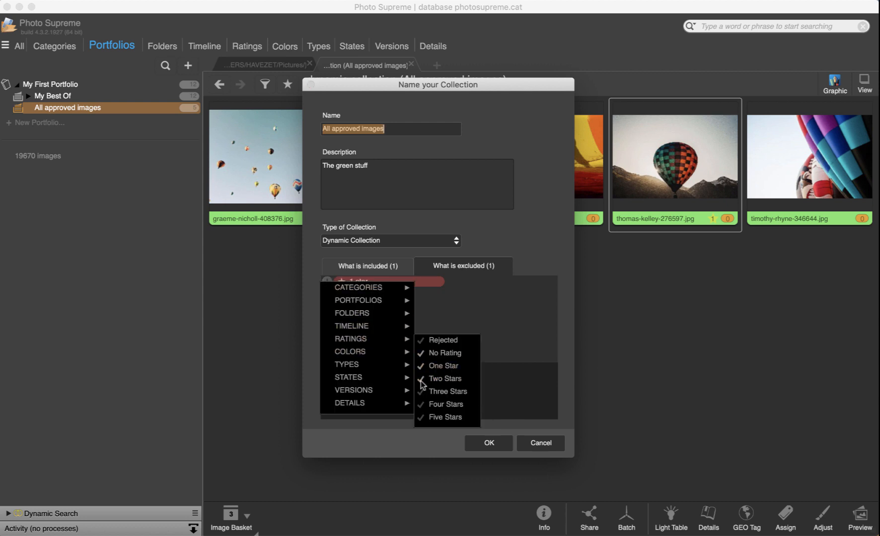
{"action": "left_click", "coordinate": [422, 394]}
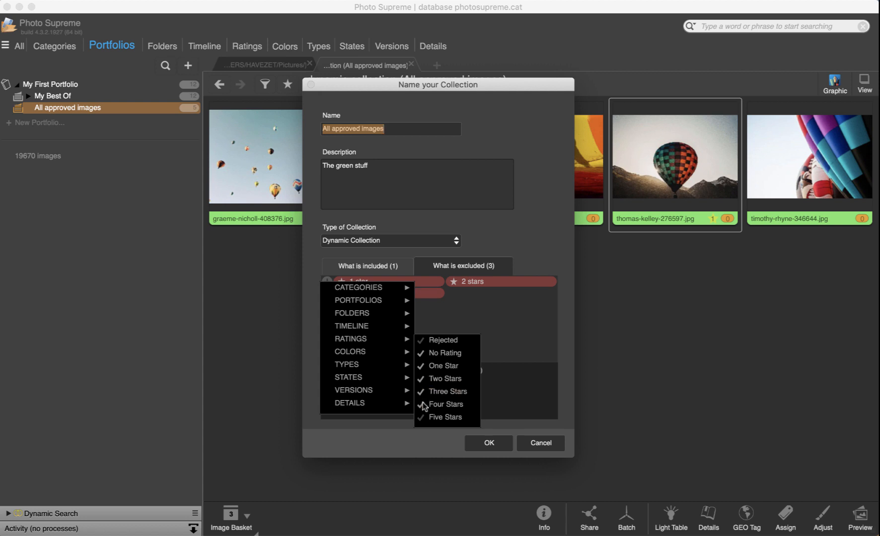
{"action": "left_click", "coordinate": [421, 342]}
{"action": "left_click", "coordinate": [488, 315]}
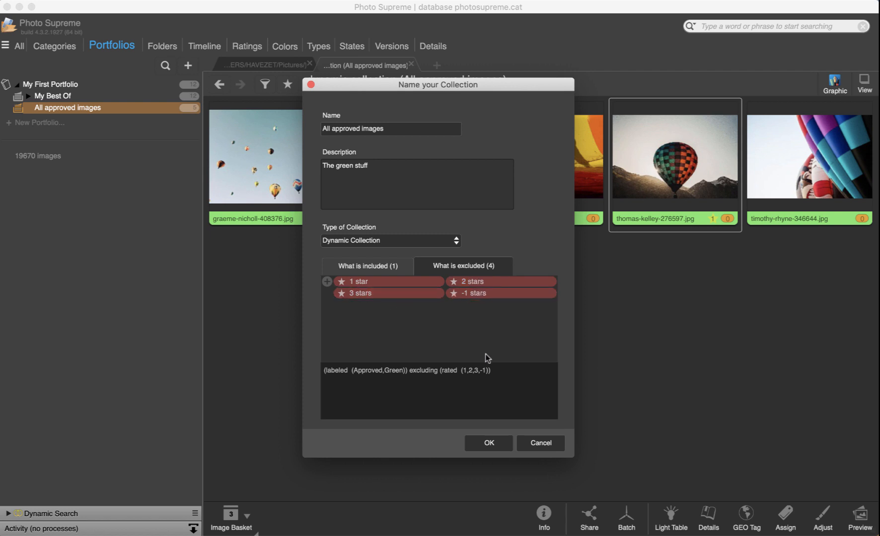
{"action": "left_click", "coordinate": [492, 441]}
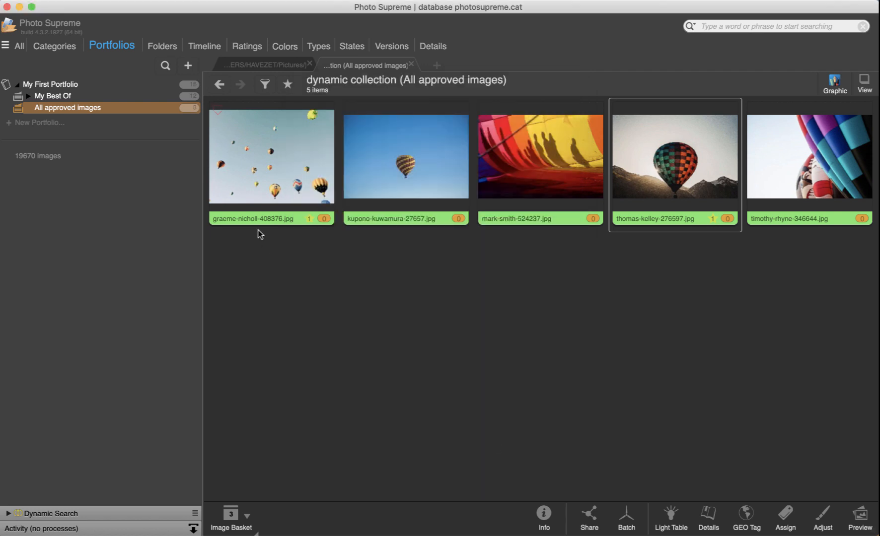
{"action": "left_click", "coordinate": [91, 111]}
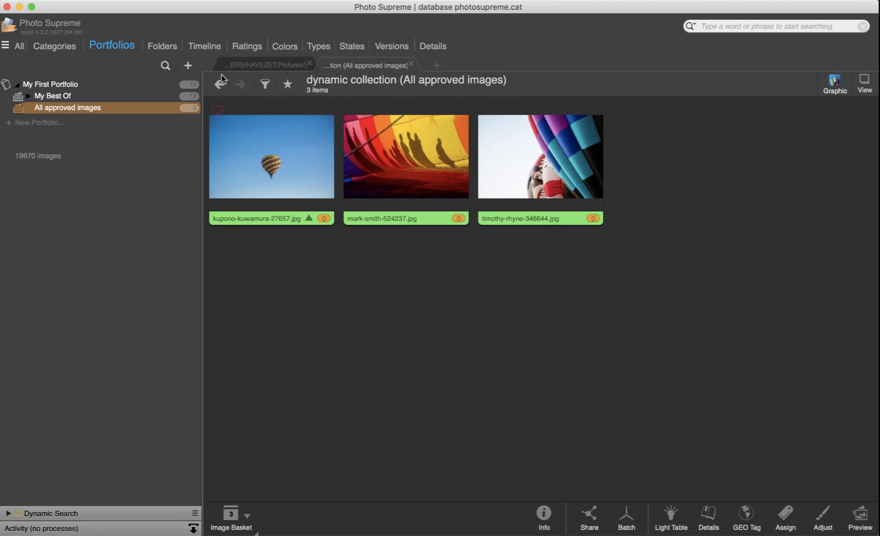
In the Marketing Images folder and its subfolders, label the balloon-above-clouds, balloons-over-rocky-landscape and glowing night balloon photos green (Approved)
{"action": "left_click", "coordinate": [166, 49]}
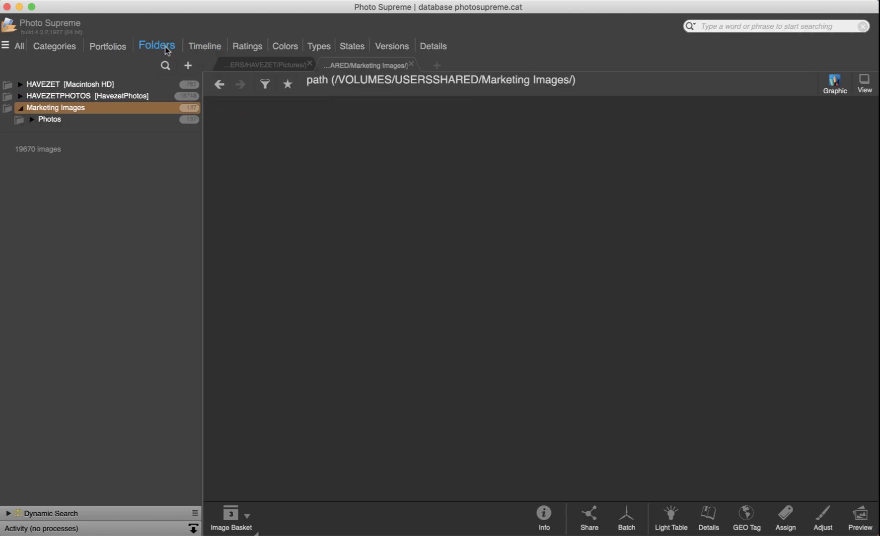
{"action": "left_click", "coordinate": [189, 107]}
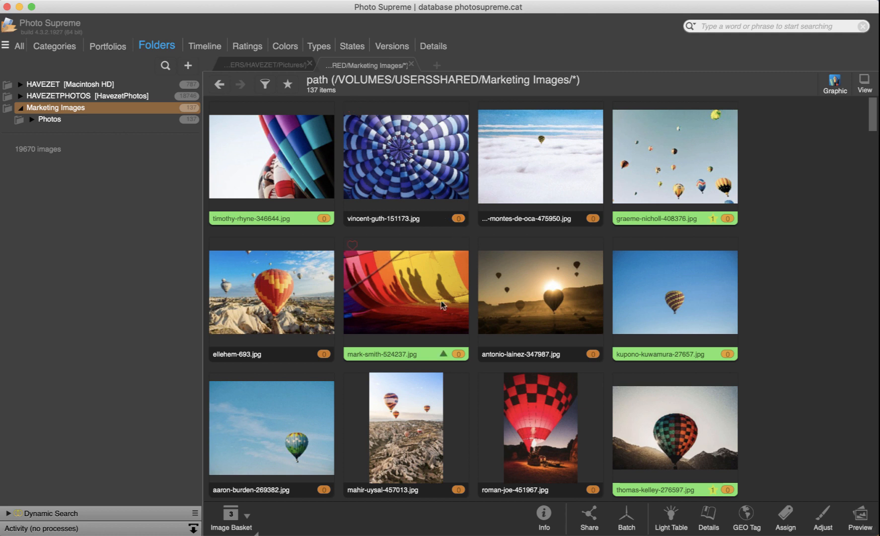
{"action": "left_click", "coordinate": [548, 161]}
{"action": "key", "text": "8"}
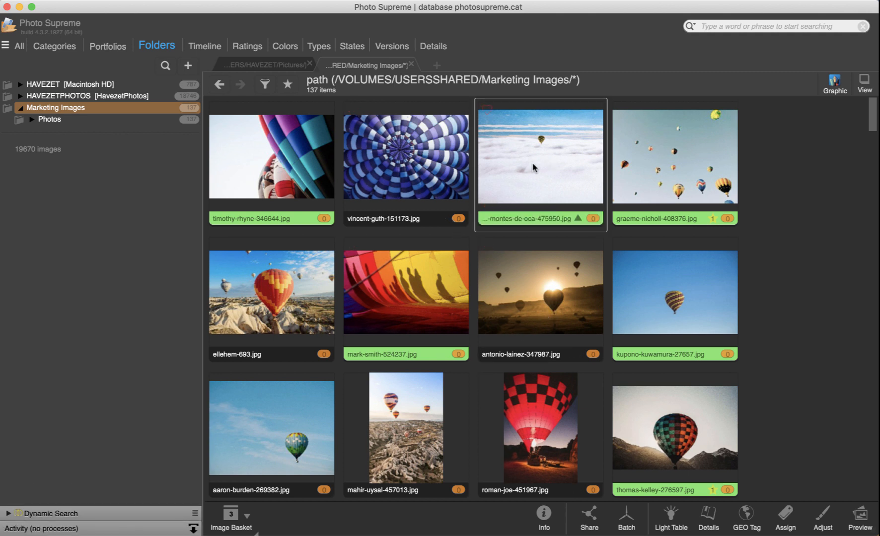
{"action": "scroll", "coordinate": [410, 438], "scroll_direction": "down", "scroll_amount": 1}
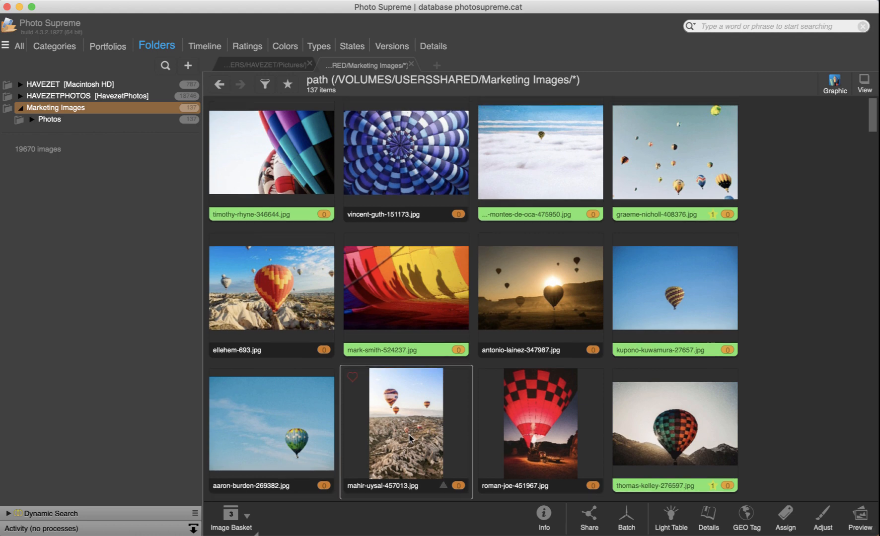
{"action": "key", "text": "8"}
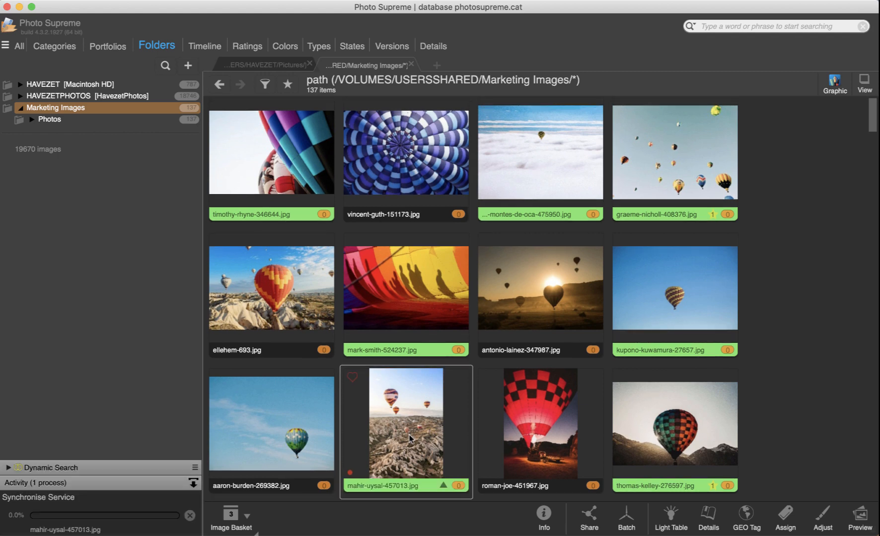
{"action": "scroll", "coordinate": [410, 438], "scroll_direction": "down", "scroll_amount": 10}
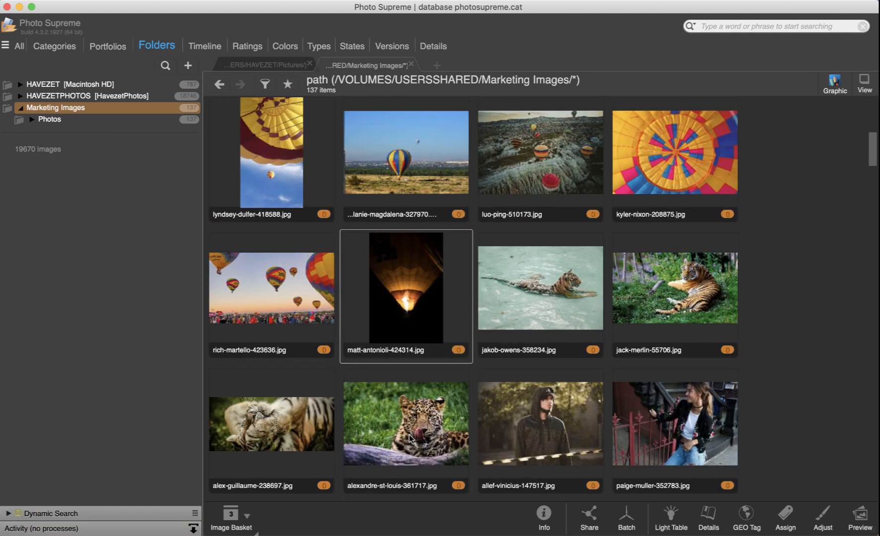
{"action": "key", "text": "8"}
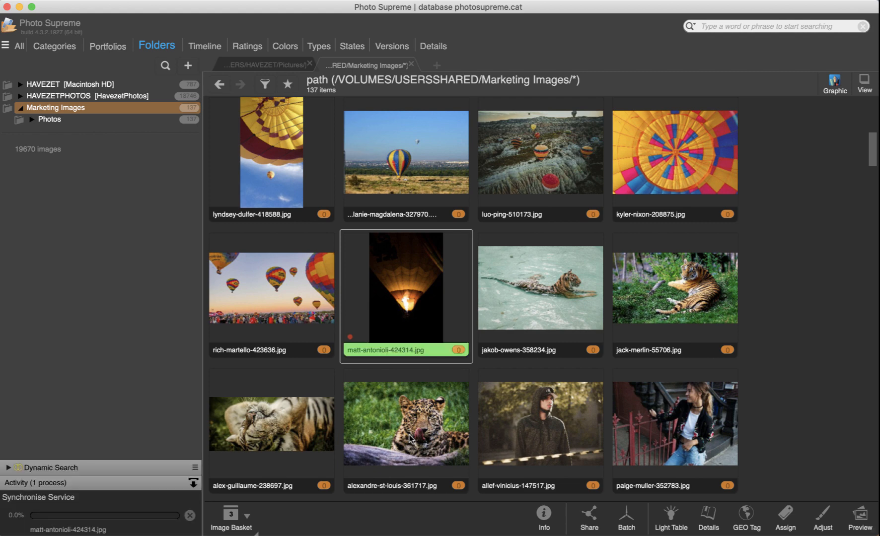
Rate the balloon-above-clouds photo one star and show the All approved images collection
{"action": "key", "text": "Up"}
{"action": "key", "text": "Up"}
{"action": "key", "text": "Up"}
{"action": "key", "text": "Up"}
{"action": "key", "text": "Right"}
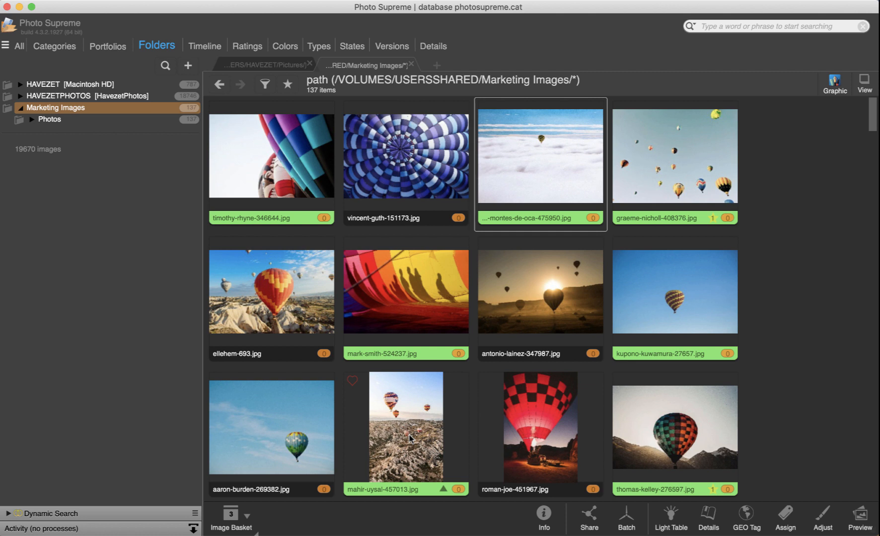
{"action": "key", "text": "1"}
{"action": "left_click", "coordinate": [113, 47]}
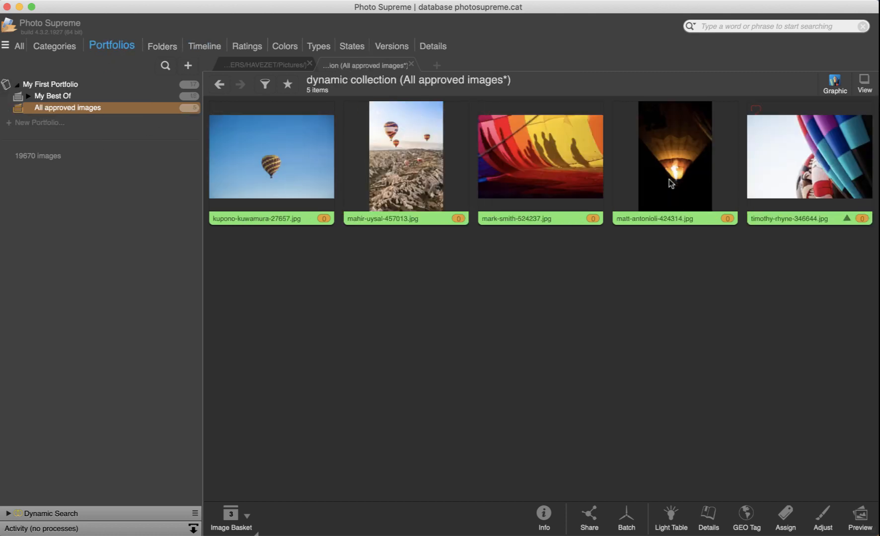
Edit the All approved images collection to also exclude images with No Rating, save it, and reload its contents
{"action": "right_click", "coordinate": [113, 108]}
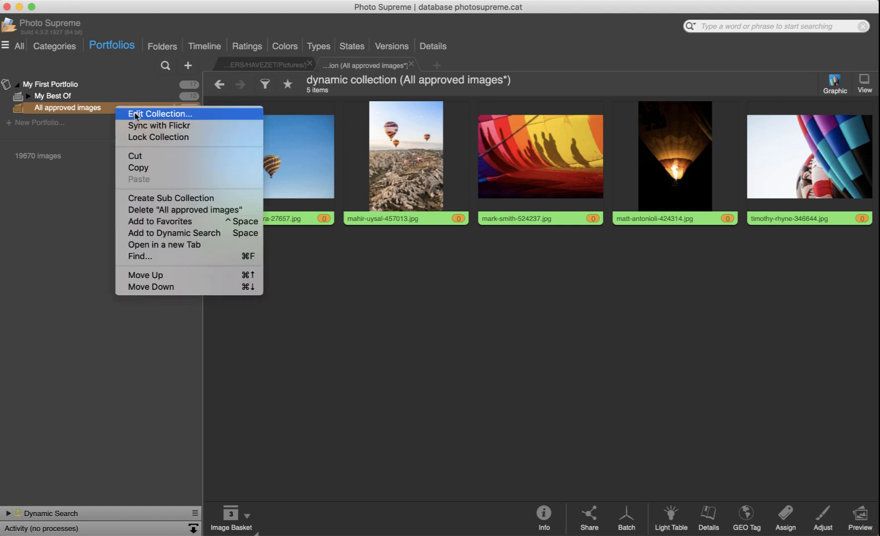
{"action": "left_click", "coordinate": [135, 114]}
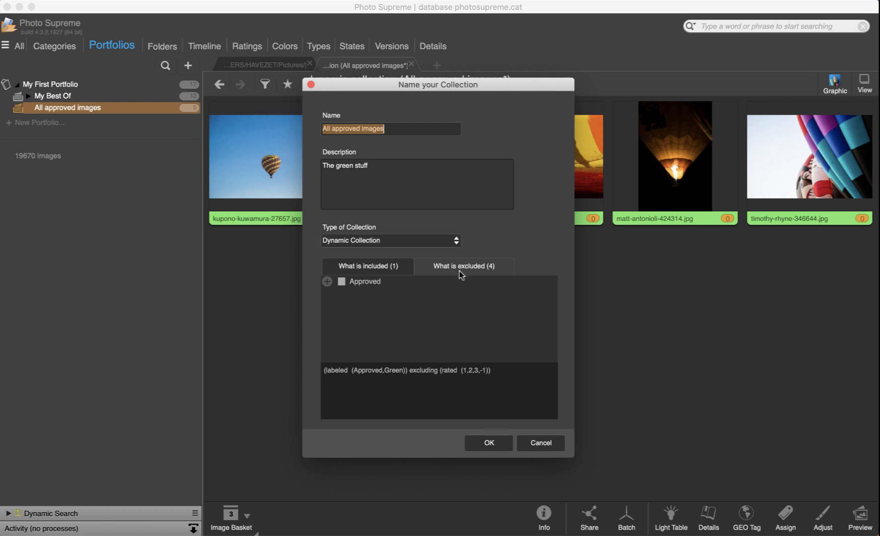
{"action": "left_click", "coordinate": [458, 271]}
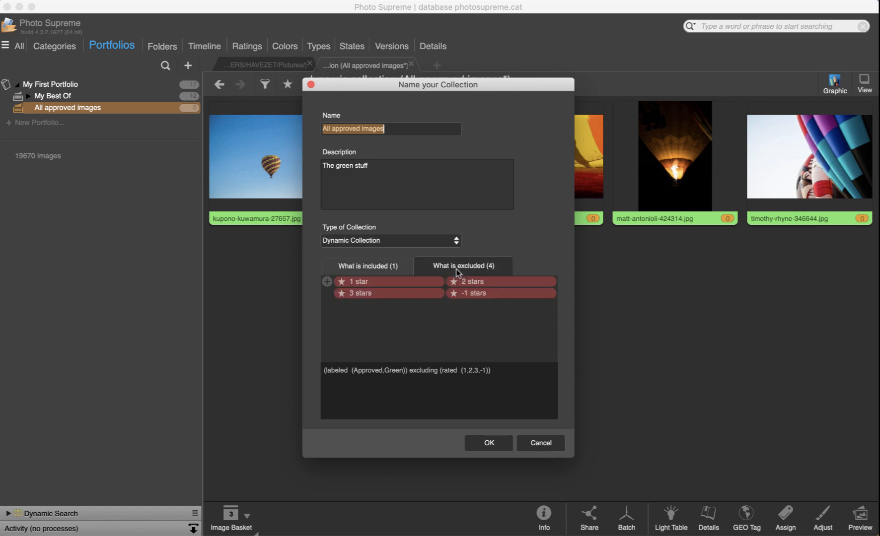
{"action": "left_click", "coordinate": [326, 282]}
{"action": "mouse_move", "coordinate": [377, 339]}
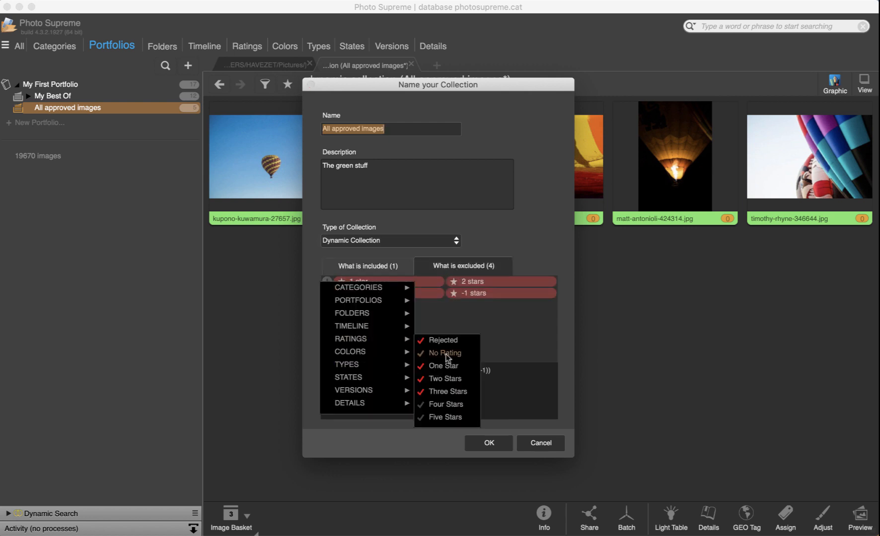
{"action": "left_click", "coordinate": [446, 354]}
{"action": "left_click", "coordinate": [497, 445]}
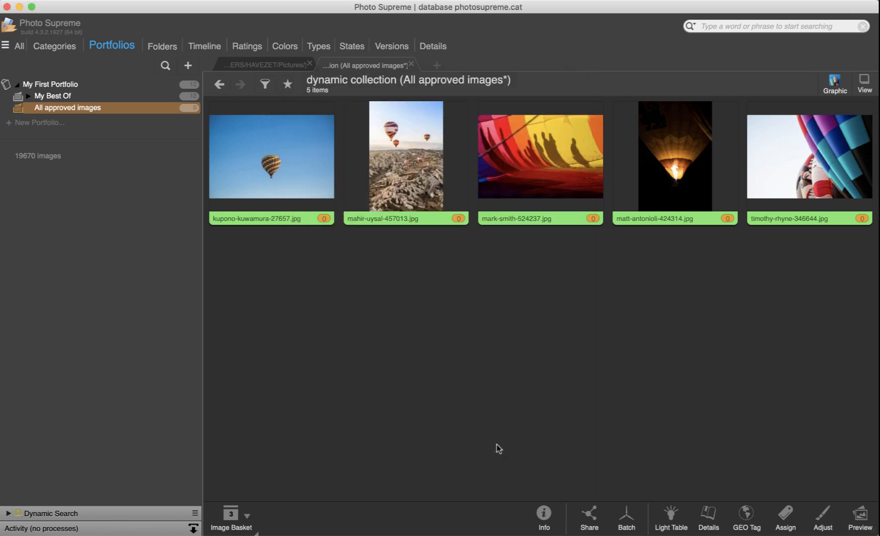
{"action": "left_click", "coordinate": [90, 110]}
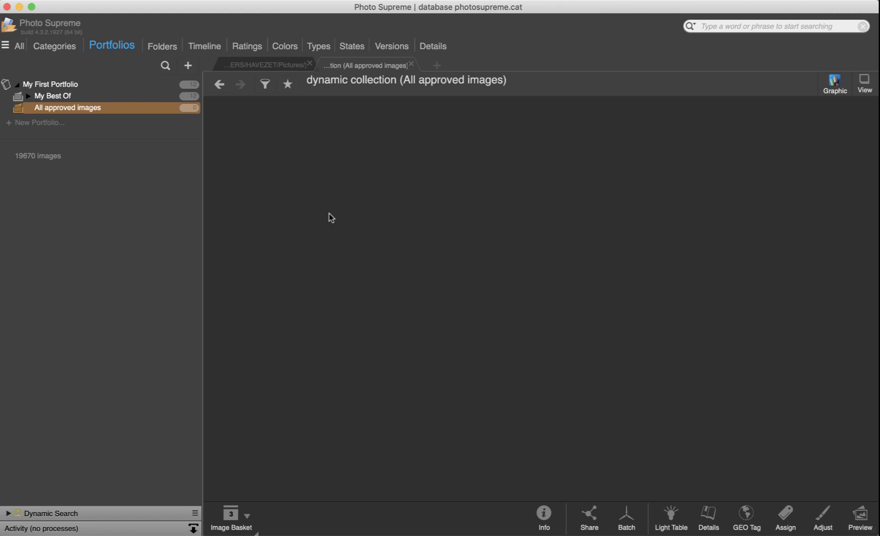
In the Marketing Images folder, rate the blue-and-purple balloon photo five stars and the red-and-yellow balloon photo with people's shadows four stars
{"action": "left_click", "coordinate": [163, 47]}
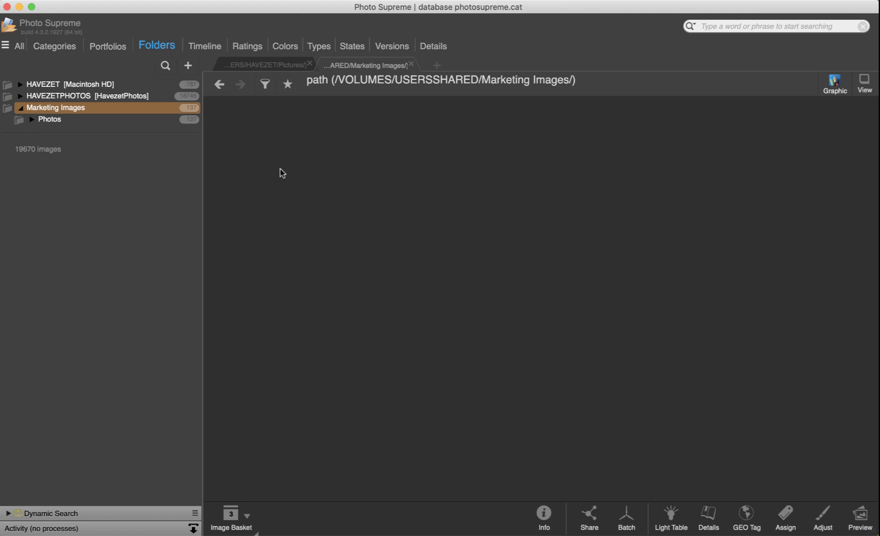
{"action": "left_click", "coordinate": [190, 108]}
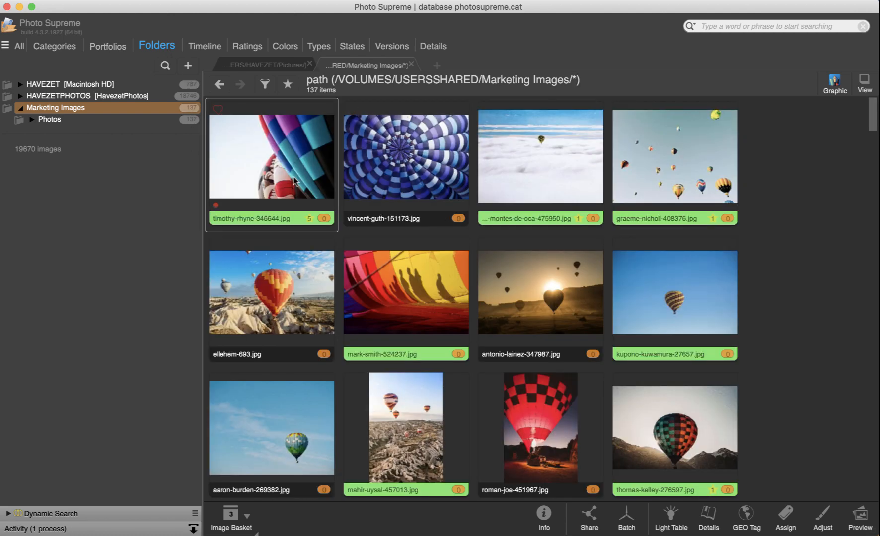
{"action": "left_click", "coordinate": [415, 312]}
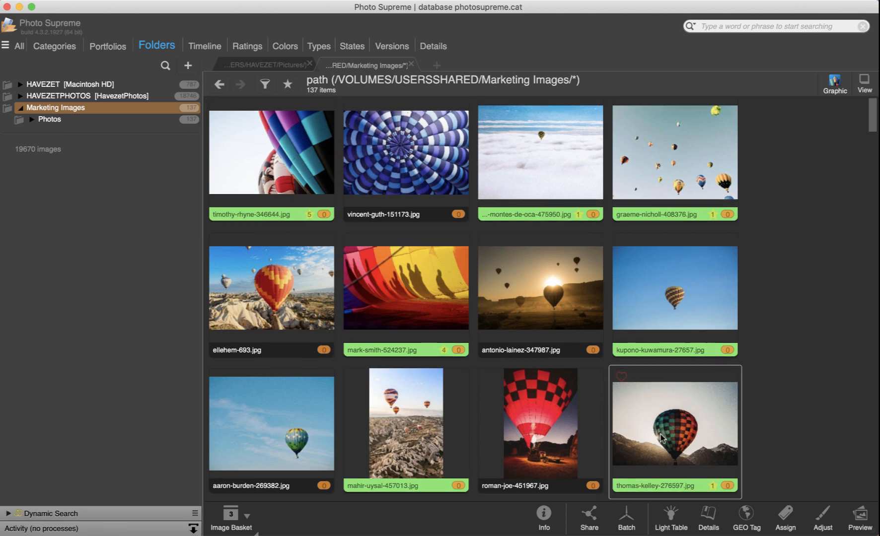
Rate the glowing night balloon photo four stars and show the All approved images collection again
{"action": "scroll", "coordinate": [660, 438], "scroll_direction": "down", "scroll_amount": 5}
{"action": "key", "text": "Left"}
{"action": "key", "text": "Left"}
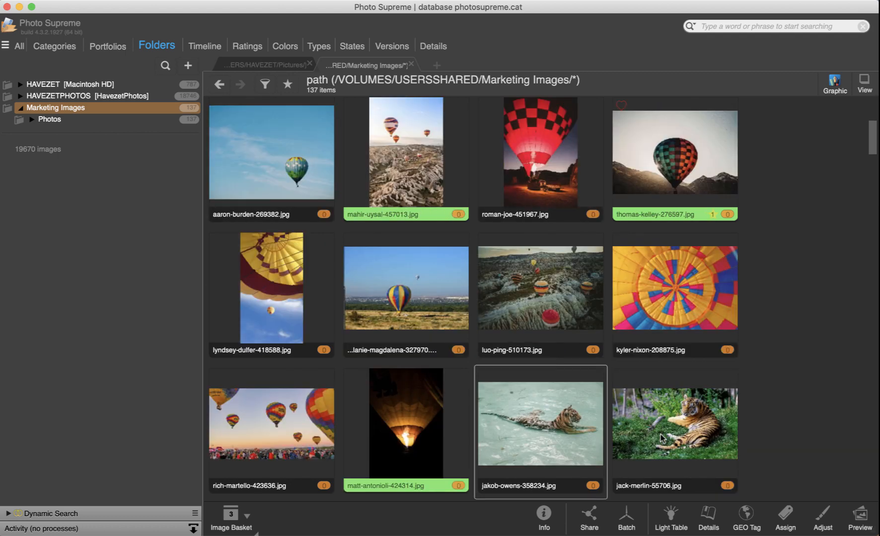
{"action": "key", "text": "4"}
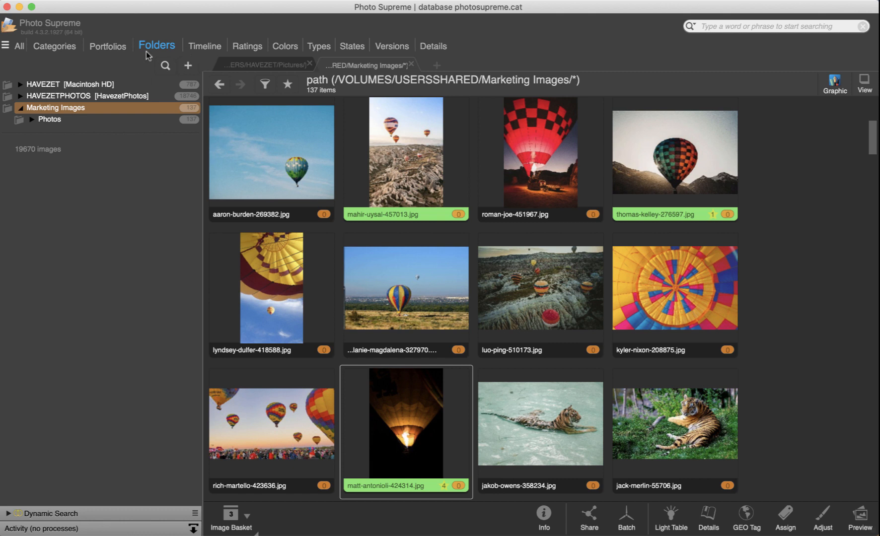
{"action": "left_click", "coordinate": [110, 47]}
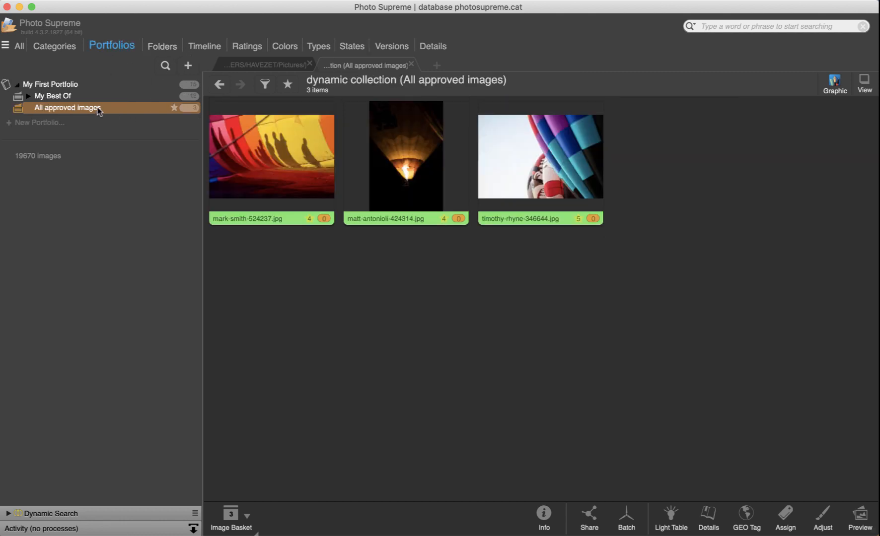